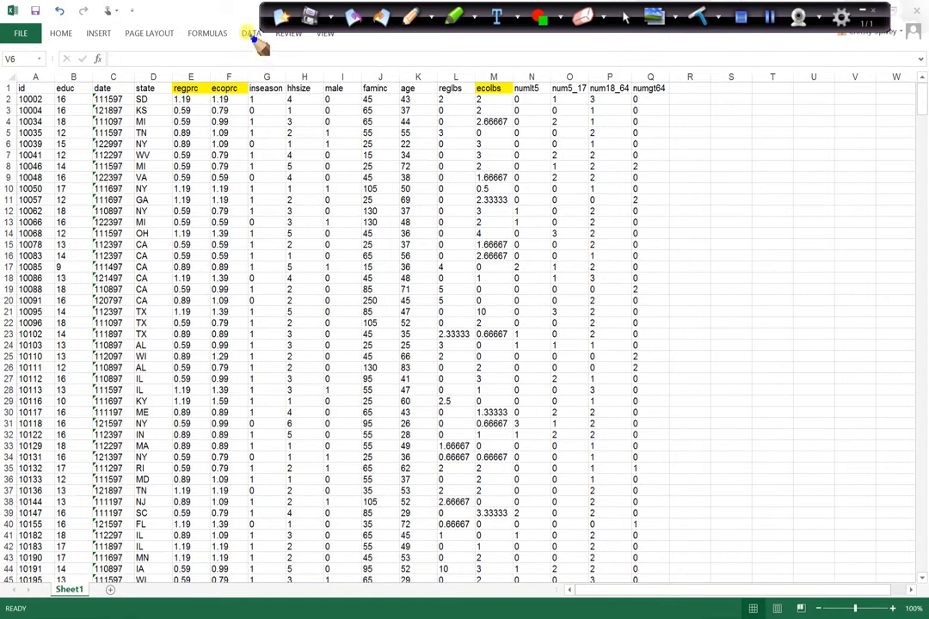
- Open the Data Analysis tools and choose Regression
{"action": "left_click", "coordinate": [625, 17]}
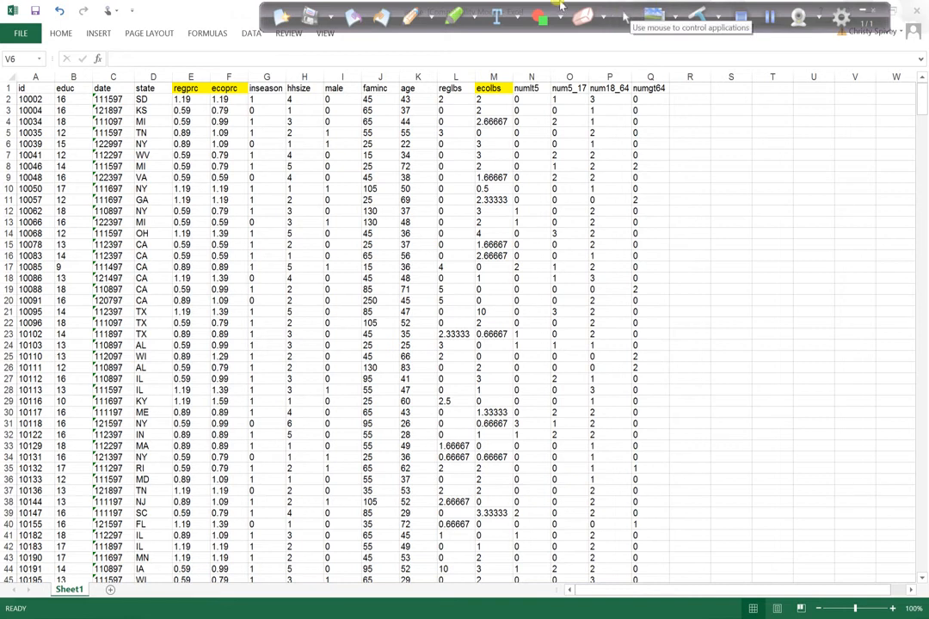
{"action": "left_click", "coordinate": [250, 35]}
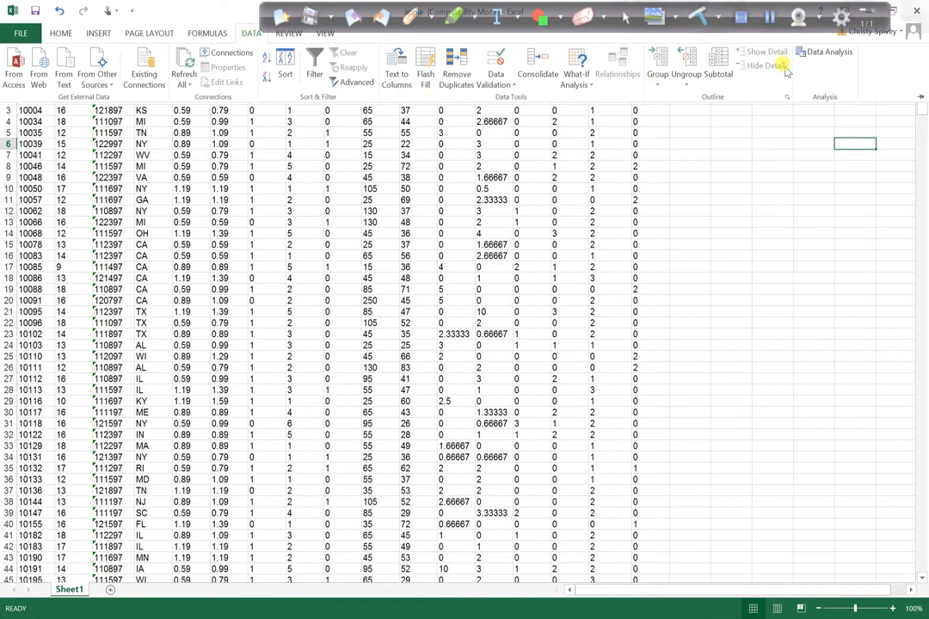
{"action": "left_click", "coordinate": [826, 54]}
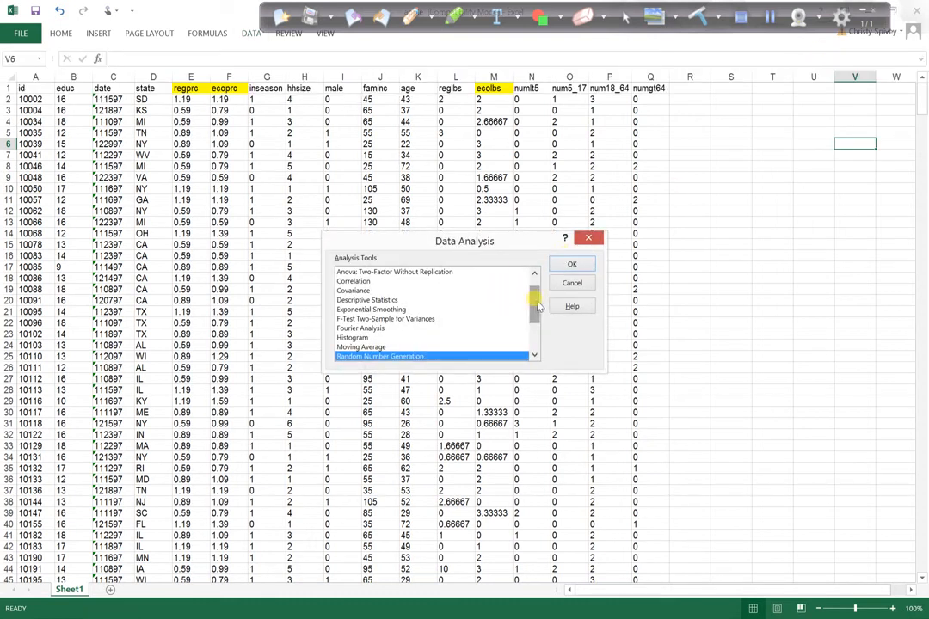
{"action": "left_click_drag", "start_coordinate": [536, 305], "coordinate": [534, 322]}
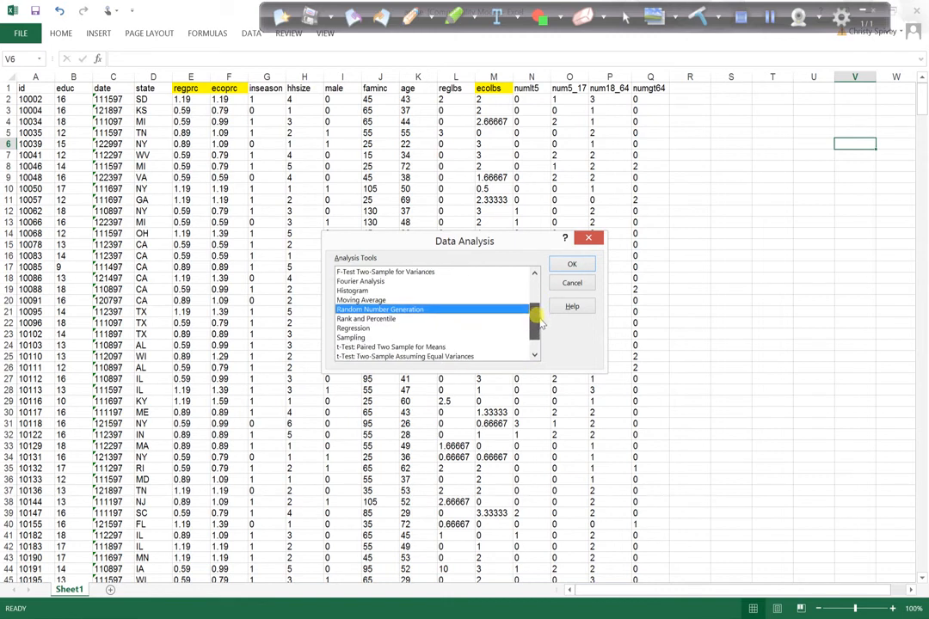
{"action": "left_click", "coordinate": [373, 328]}
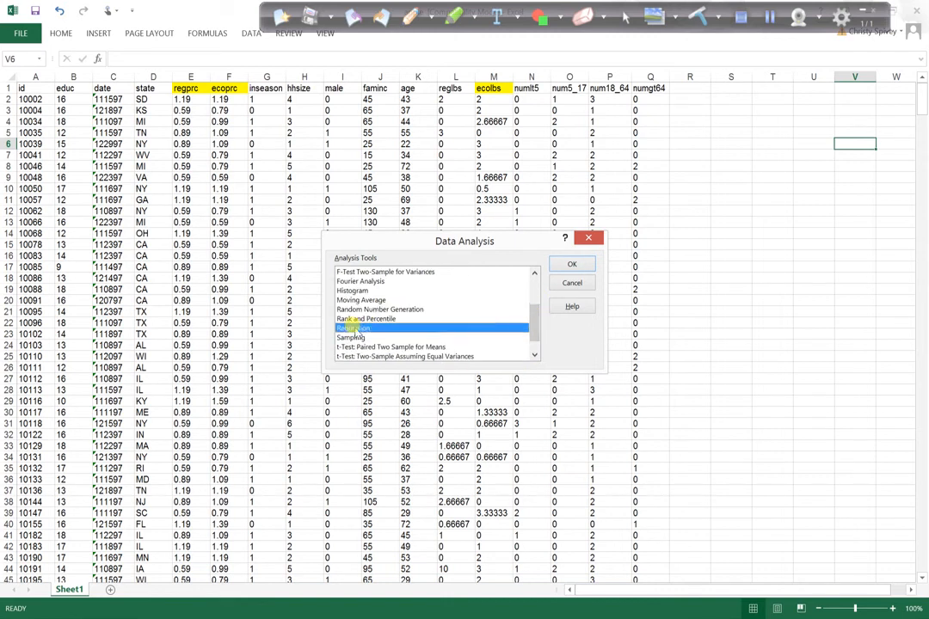
{"action": "left_click", "coordinate": [572, 265]}
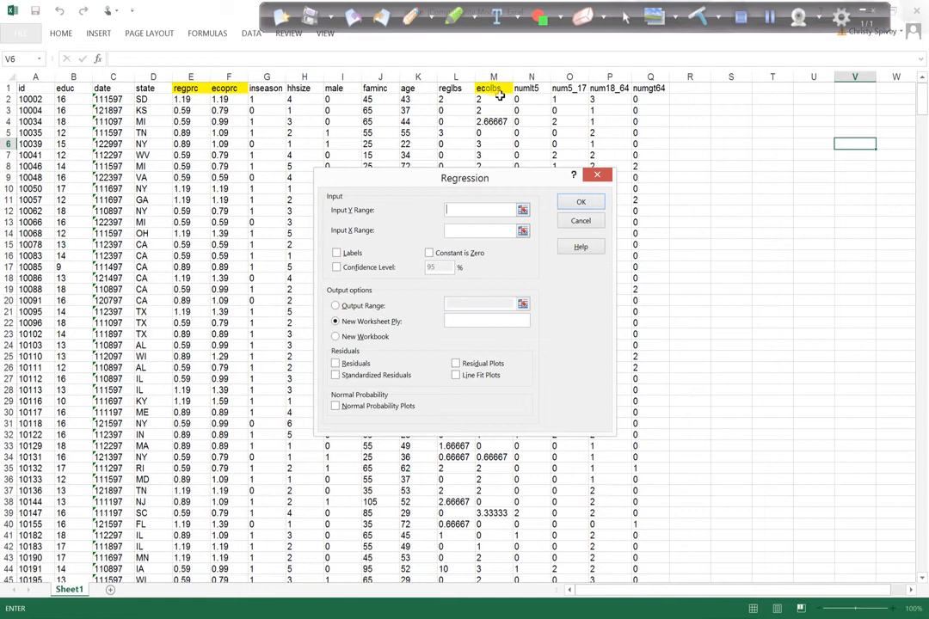
- Run the regression with Y range $M$1:$M$661 (ecolbs), X range $E$1:$F$661 (regprc, ecoprc) and Labels checked
{"action": "left_click_drag", "start_coordinate": [499, 94], "coordinate": [497, 434]}
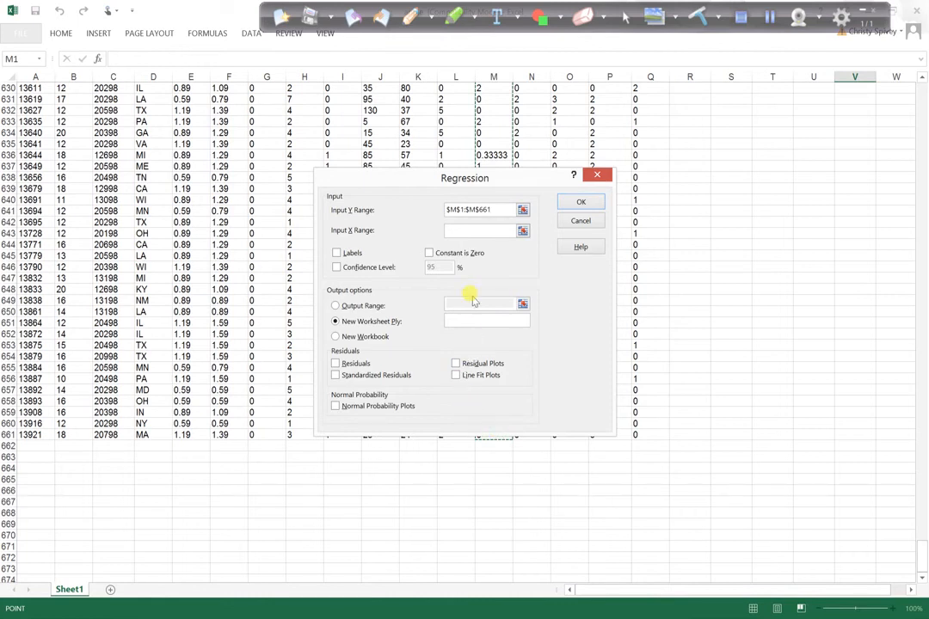
{"action": "left_click", "coordinate": [477, 230]}
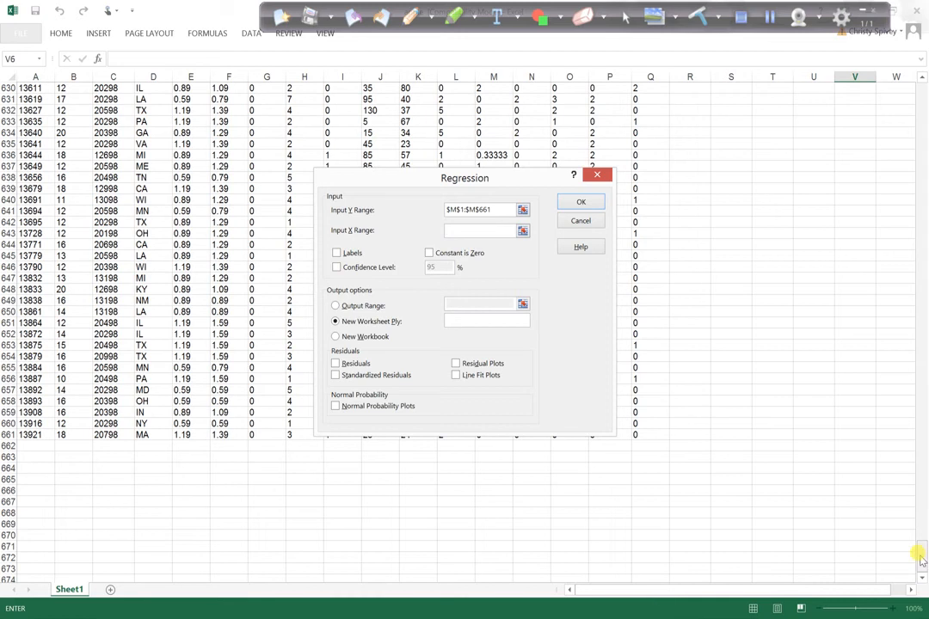
{"action": "left_click_drag", "start_coordinate": [922, 559], "coordinate": [914, 84]}
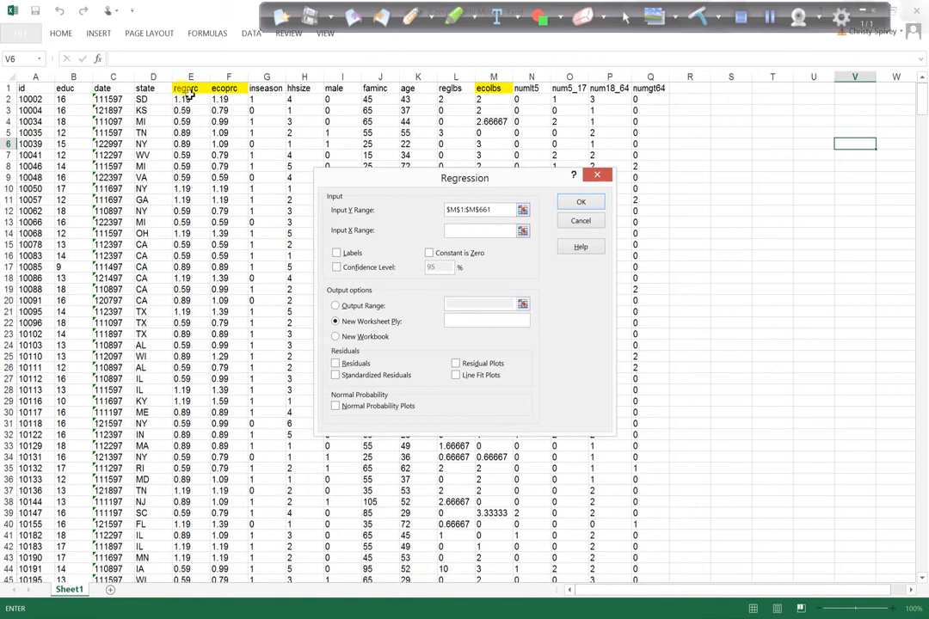
{"action": "left_click_drag", "start_coordinate": [197, 88], "coordinate": [238, 607]}
{"action": "left_click_drag", "start_coordinate": [237, 568], "coordinate": [237, 486]}
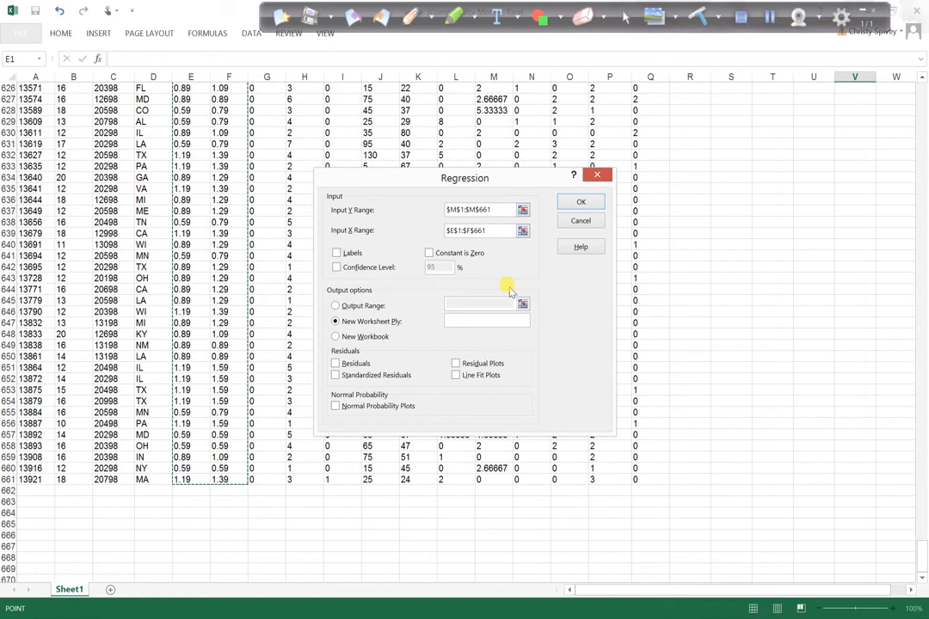
{"action": "left_click", "coordinate": [337, 253]}
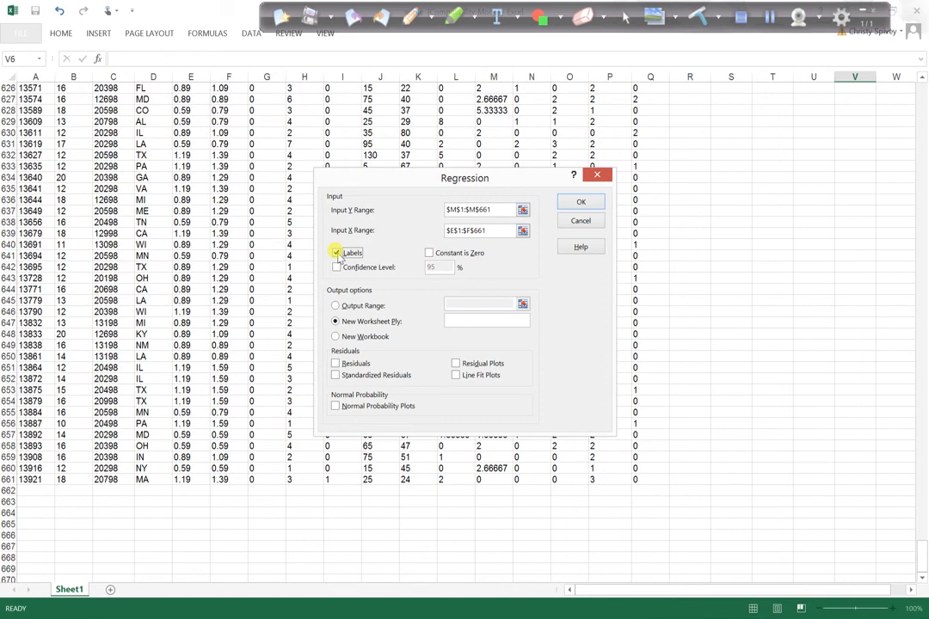
{"action": "left_click", "coordinate": [590, 204]}
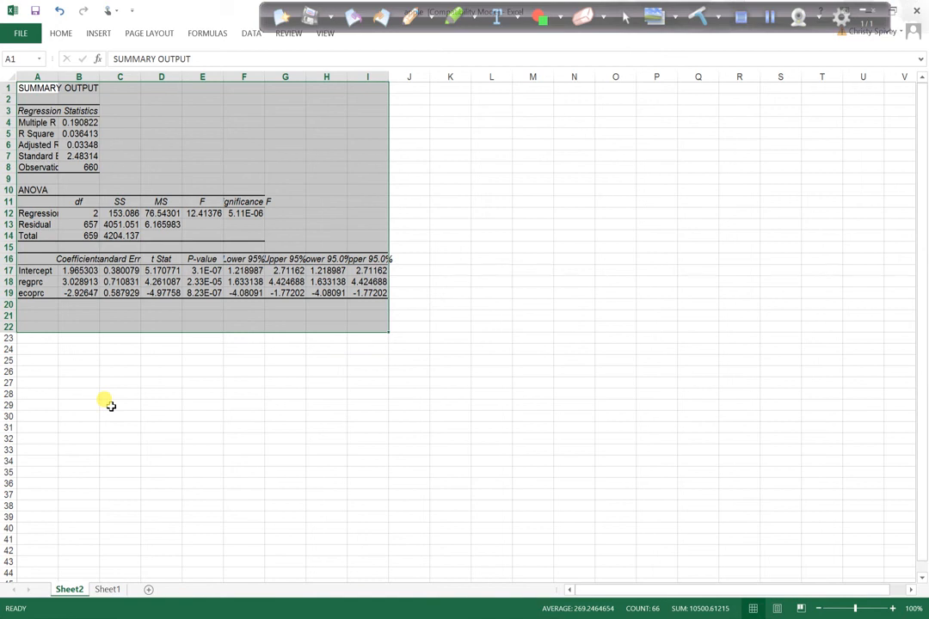
- Widen columns A and B of the summary output so the labels and values fit
{"action": "left_click", "coordinate": [340, 111]}
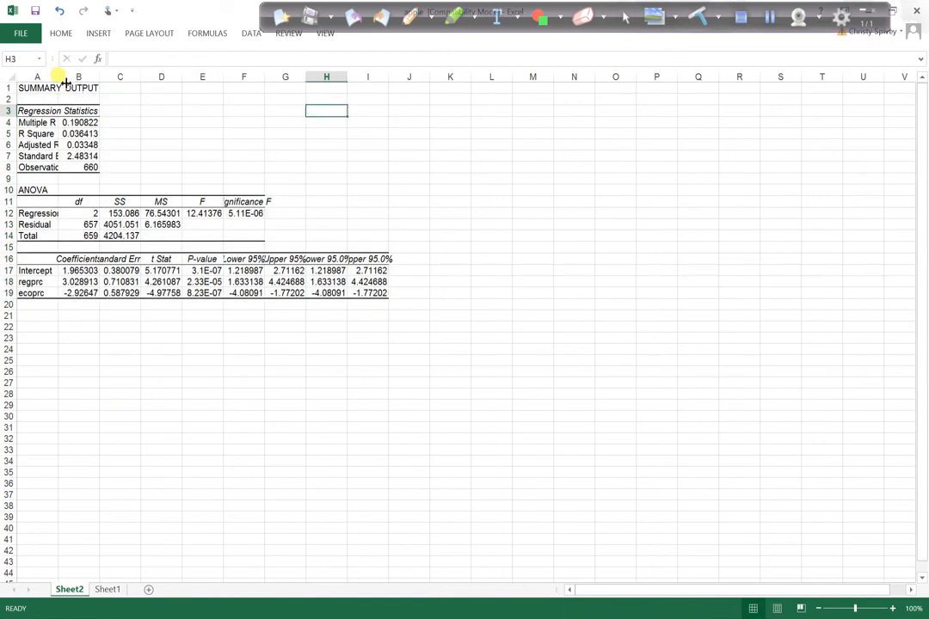
{"action": "left_click_drag", "start_coordinate": [65, 82], "coordinate": [272, 93]}
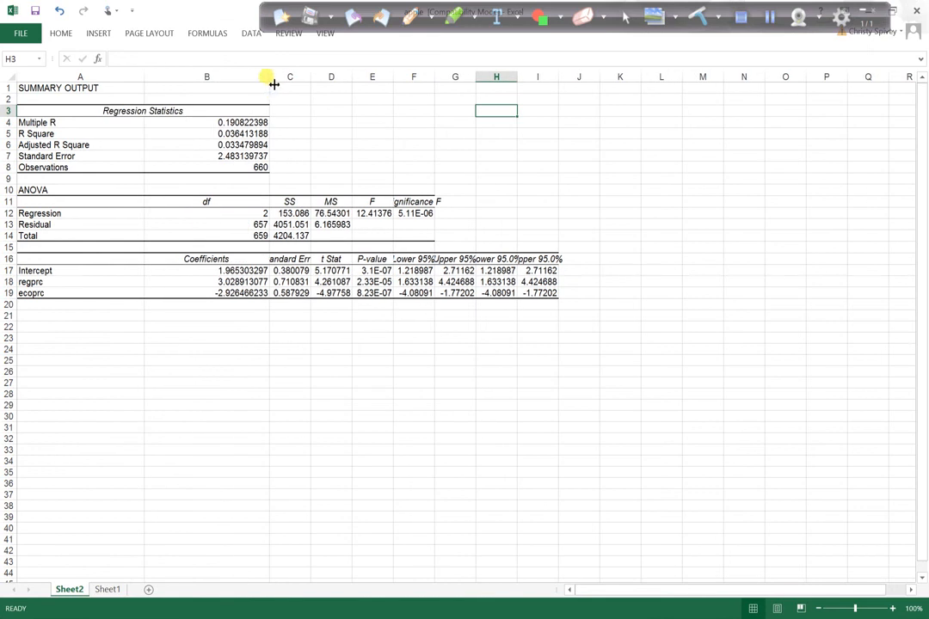
{"action": "left_click_drag", "start_coordinate": [276, 83], "coordinate": [247, 85]}
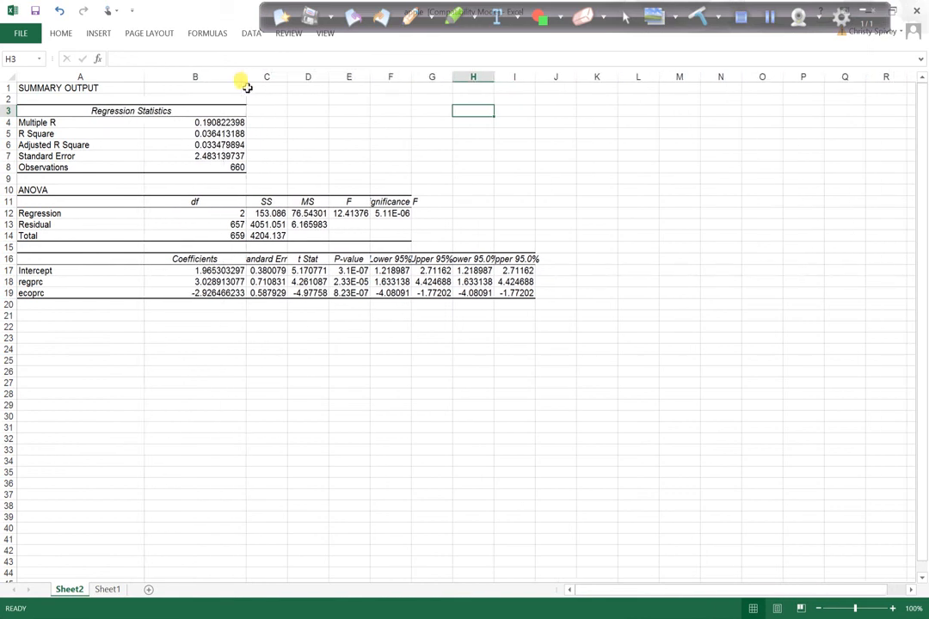
- Center-align the contents of column B
{"action": "left_click", "coordinate": [215, 78]}
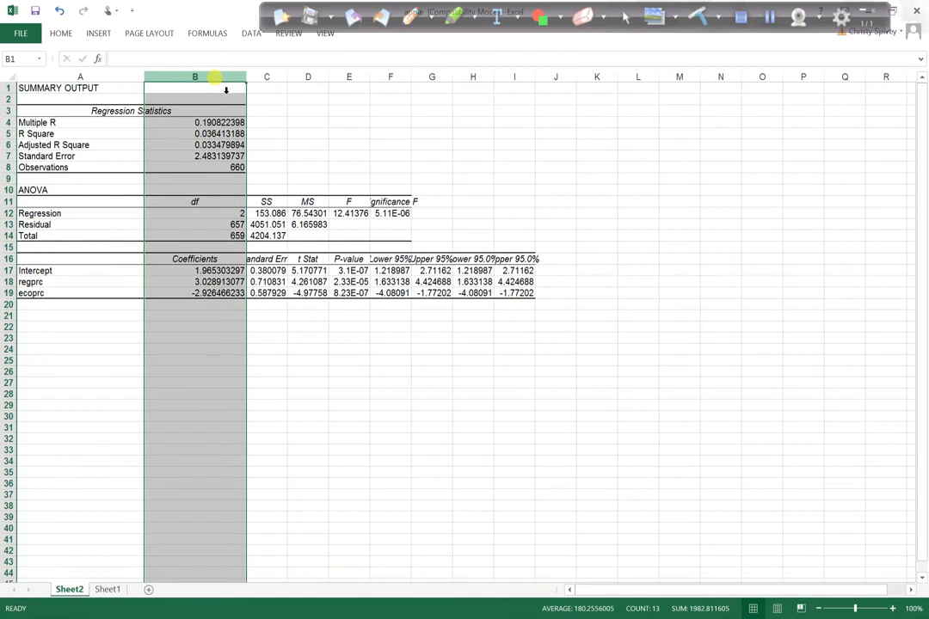
{"action": "left_click", "coordinate": [62, 34]}
{"action": "left_click", "coordinate": [229, 77]}
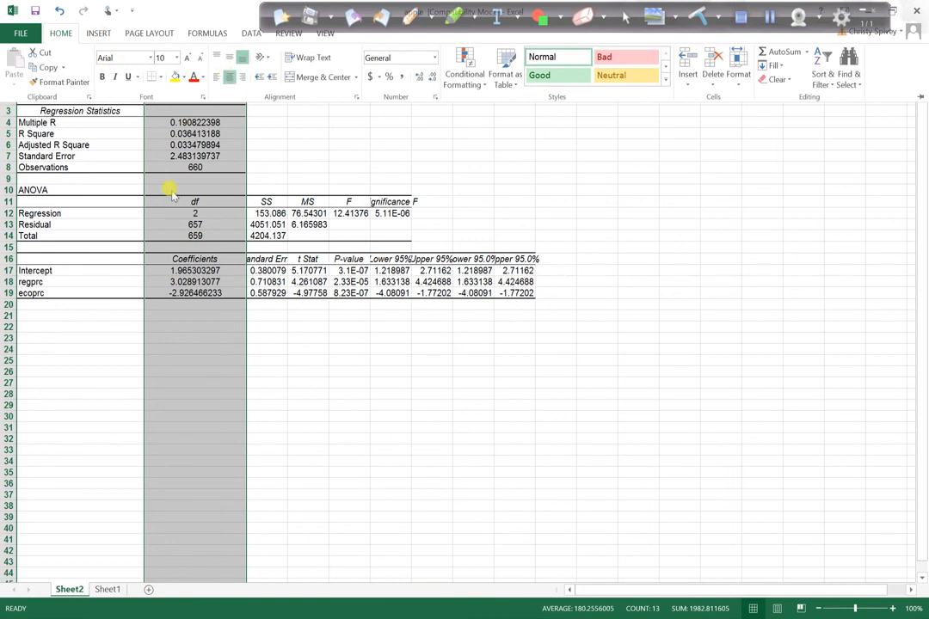
{"action": "left_click", "coordinate": [257, 161]}
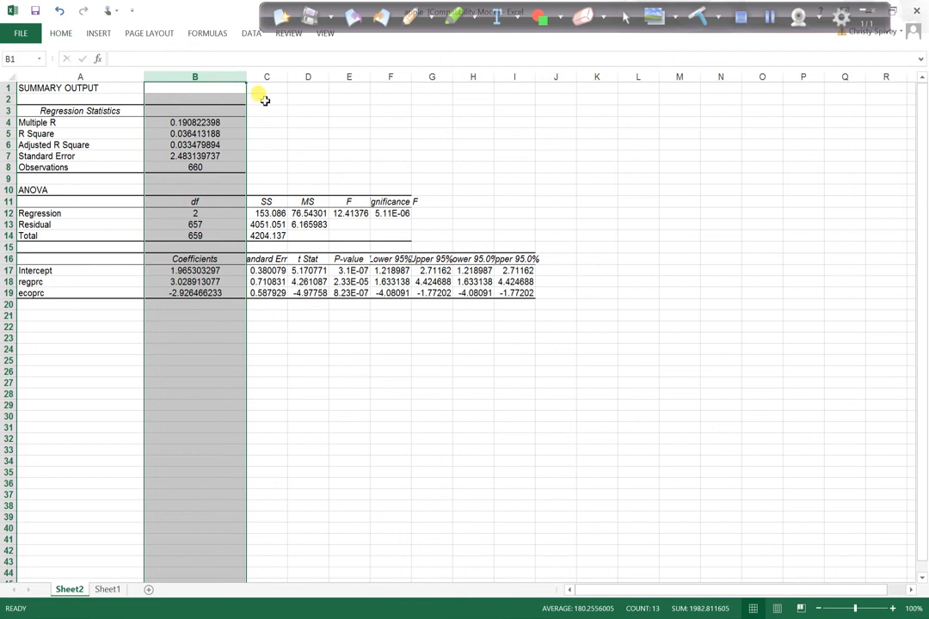
- Widen columns F and C so the Significance F and Standard Error headings fit
{"action": "left_click_drag", "start_coordinate": [272, 87], "coordinate": [506, 117]}
{"action": "left_click_drag", "start_coordinate": [414, 79], "coordinate": [438, 86]}
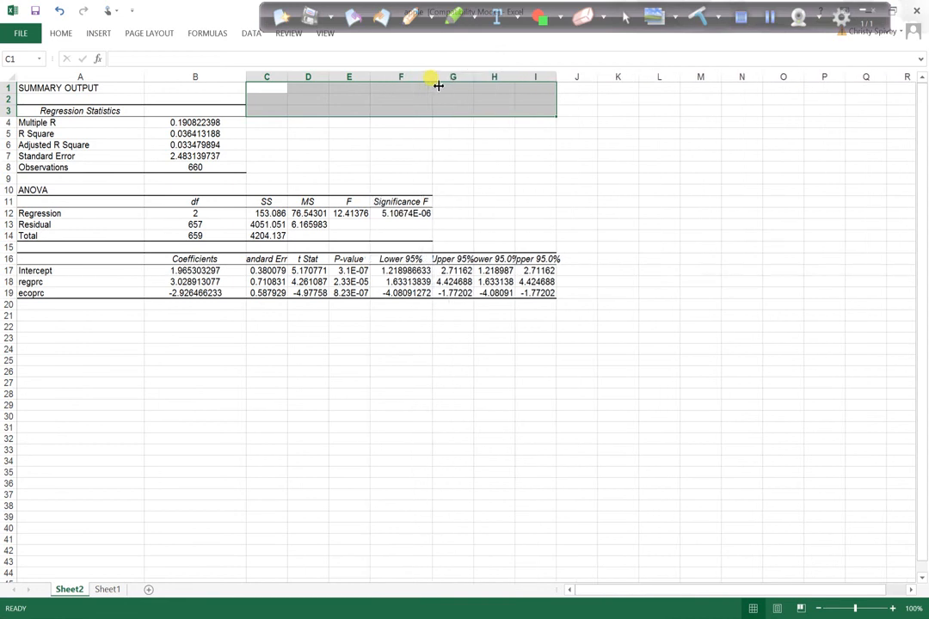
{"action": "left_click", "coordinate": [273, 87]}
{"action": "left_click", "coordinate": [276, 338]}
{"action": "left_click_drag", "start_coordinate": [294, 84], "coordinate": [328, 82]}
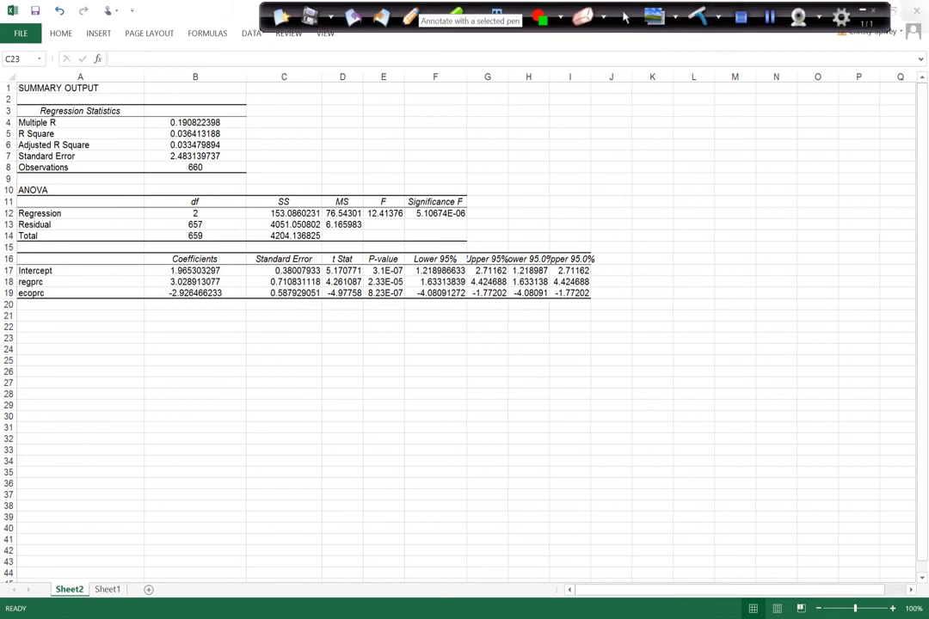
{"action": "left_click", "coordinate": [430, 16]}
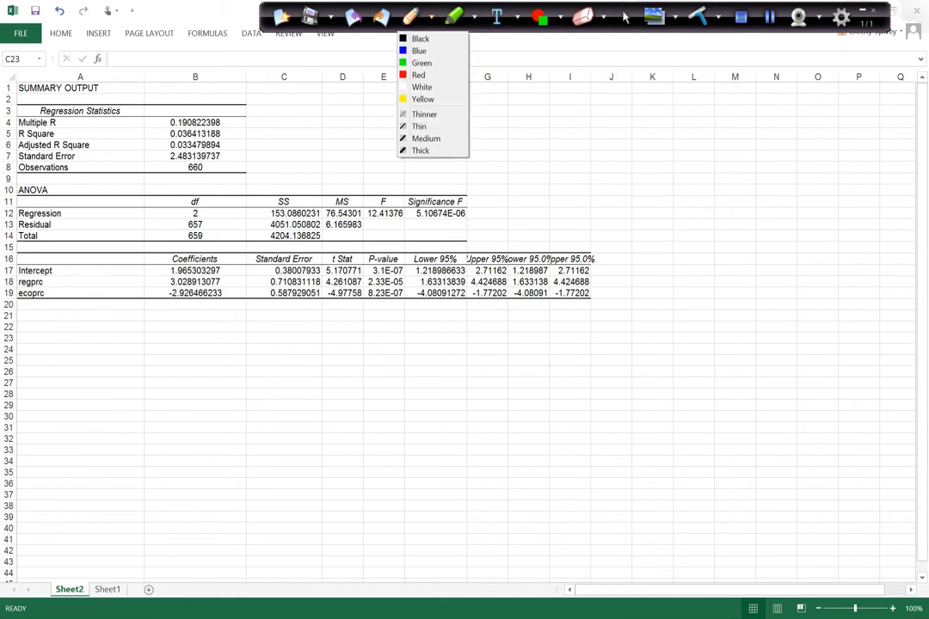
{"action": "left_click", "coordinate": [422, 127]}
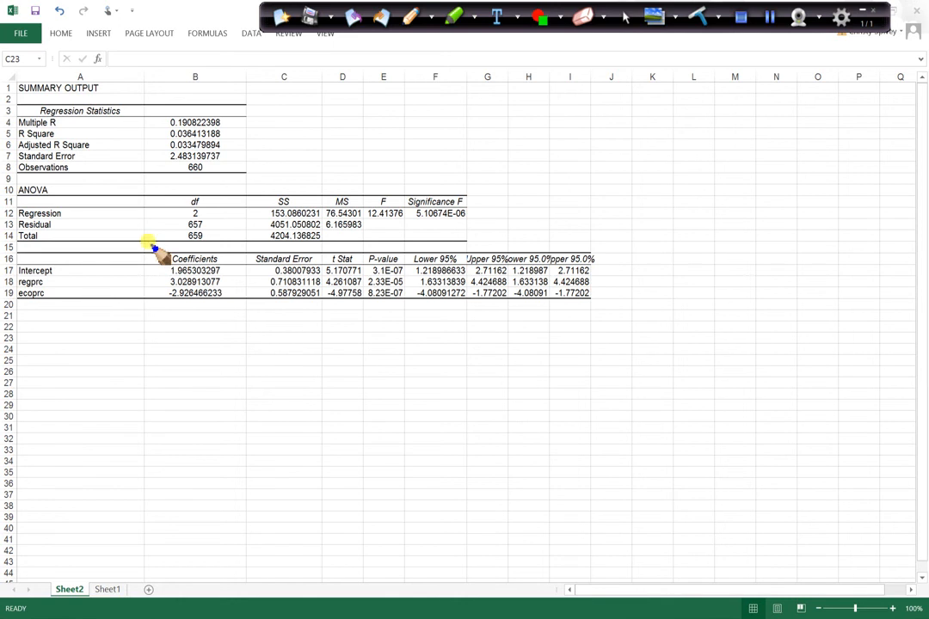
{"action": "mouse_move", "coordinate": [141, 258]}
{"action": "left_mouse_down"}
{"action": "mouse_move", "coordinate": [163, 239]}
{"action": "mouse_move", "coordinate": [241, 320]}
{"action": "mouse_move", "coordinate": [141, 258]}
{"action": "mouse_move", "coordinate": [155, 246]}
{"action": "left_mouse_up"}
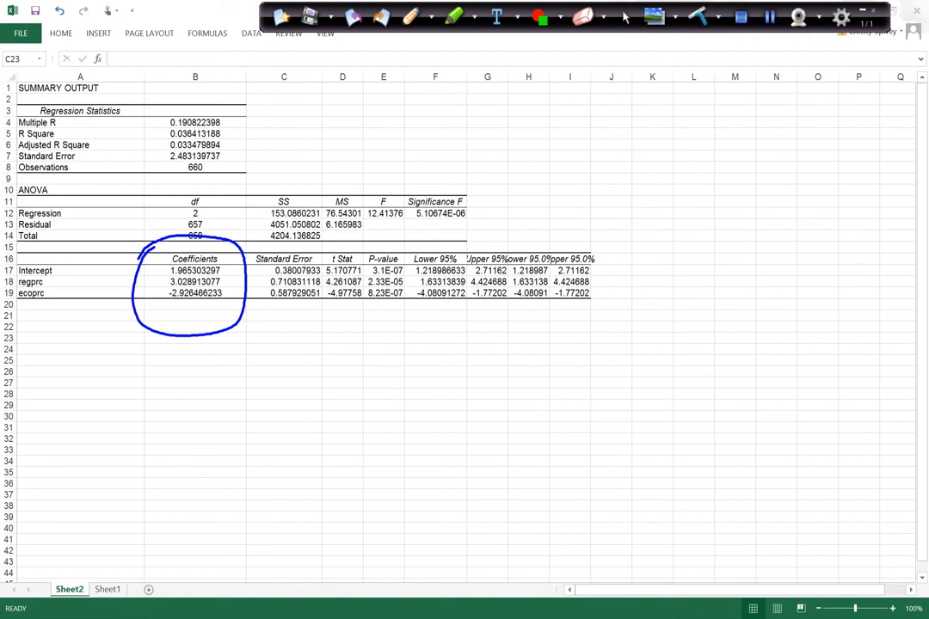
{"action": "mouse_move", "coordinate": [35, 251]}
{"action": "left_mouse_down"}
{"action": "mouse_move", "coordinate": [67, 267]}
{"action": "mouse_move", "coordinate": [43, 320]}
{"action": "mouse_move", "coordinate": [24, 284]}
{"action": "mouse_move", "coordinate": [33, 251]}
{"action": "left_mouse_up"}
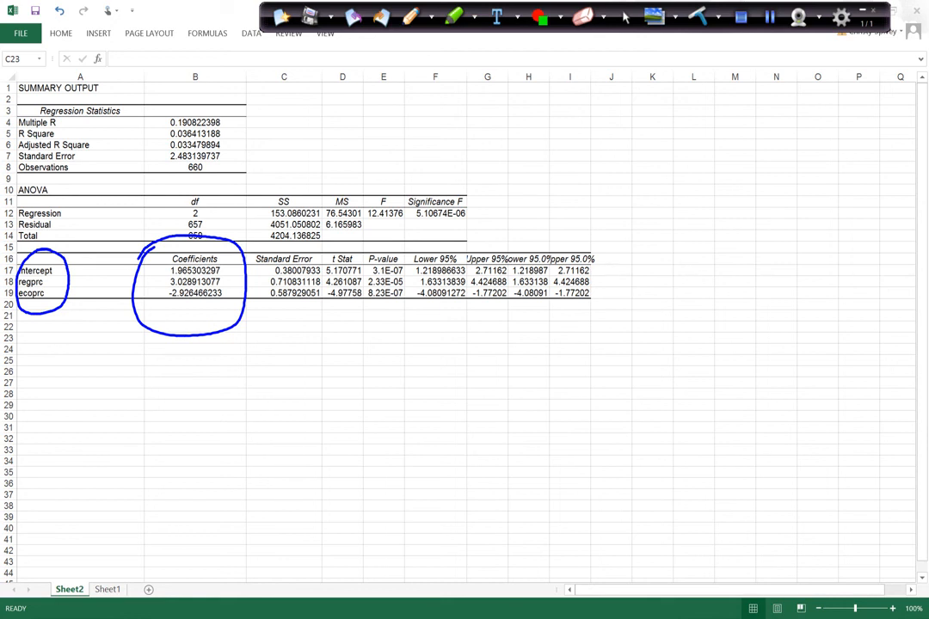
{"action": "mouse_move", "coordinate": [36, 382]}
{"action": "left_mouse_down"}
{"action": "mouse_move", "coordinate": [31, 374]}
{"action": "mouse_move", "coordinate": [39, 361]}
{"action": "mouse_move", "coordinate": [45, 368]}
{"action": "mouse_move", "coordinate": [35, 356]}
{"action": "mouse_move", "coordinate": [66, 376]}
{"action": "mouse_move", "coordinate": [110, 346]}
{"action": "mouse_move", "coordinate": [121, 369]}
{"action": "mouse_move", "coordinate": [160, 379]}
{"action": "mouse_move", "coordinate": [152, 379]}
{"action": "left_mouse_up"}
{"action": "left_click_drag", "start_coordinate": [73, 333], "coordinate": [90, 332]}
{"action": "left_click_drag", "start_coordinate": [187, 368], "coordinate": [208, 367]}
{"action": "left_click_drag", "start_coordinate": [188, 375], "coordinate": [209, 375]}
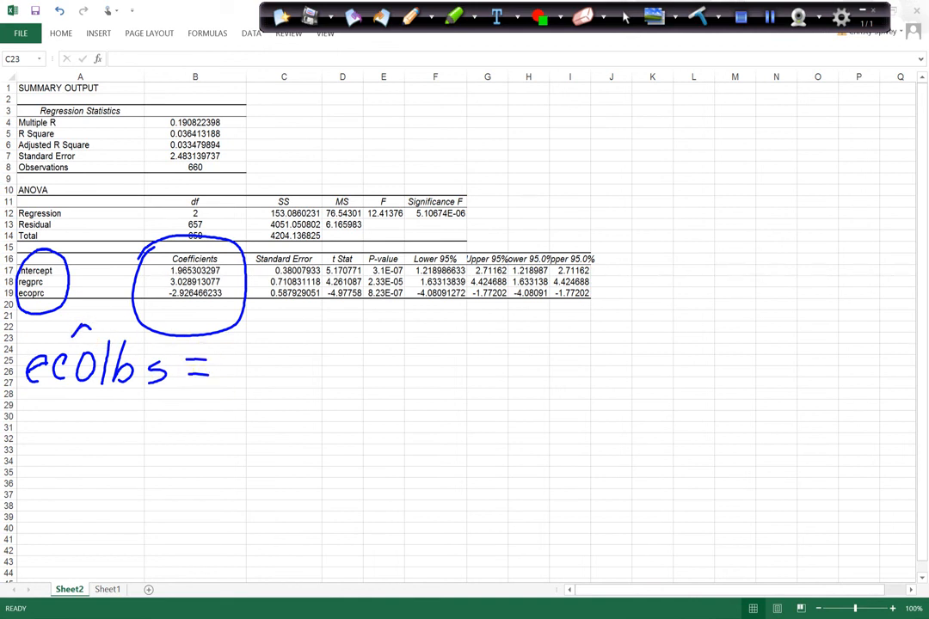
{"action": "left_click_drag", "start_coordinate": [222, 353], "coordinate": [218, 384]}
{"action": "left_click", "coordinate": [239, 382]}
{"action": "mouse_move", "coordinate": [271, 347]}
{"action": "left_mouse_down"}
{"action": "mouse_move", "coordinate": [262, 384]}
{"action": "mouse_move", "coordinate": [295, 387]}
{"action": "left_mouse_up"}
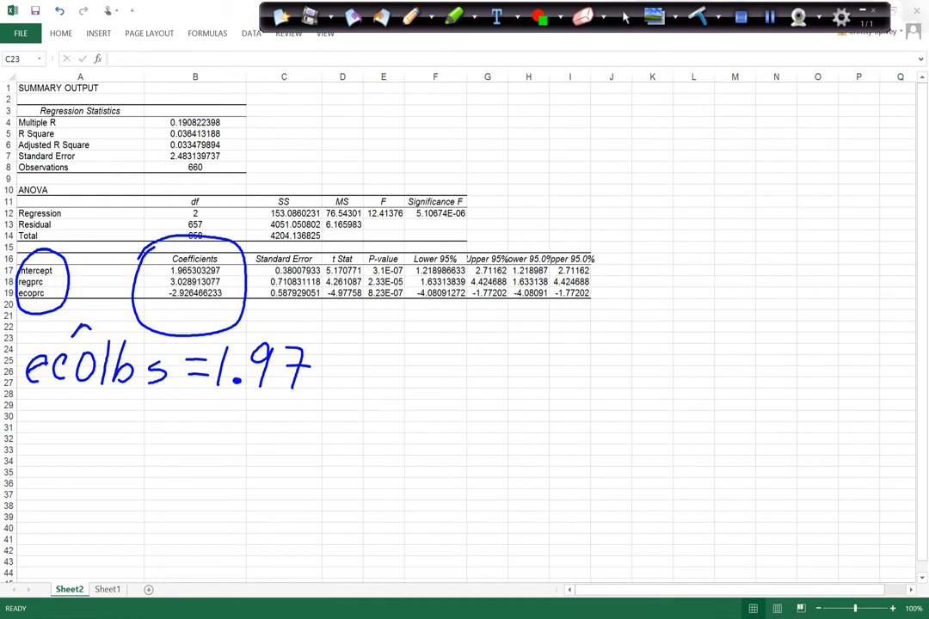
{"action": "left_click_drag", "start_coordinate": [325, 368], "coordinate": [356, 368]}
{"action": "left_click_drag", "start_coordinate": [341, 353], "coordinate": [340, 382]}
{"action": "mouse_move", "coordinate": [378, 352]}
{"action": "left_mouse_down"}
{"action": "mouse_move", "coordinate": [393, 391]}
{"action": "mouse_move", "coordinate": [380, 389]}
{"action": "left_mouse_up"}
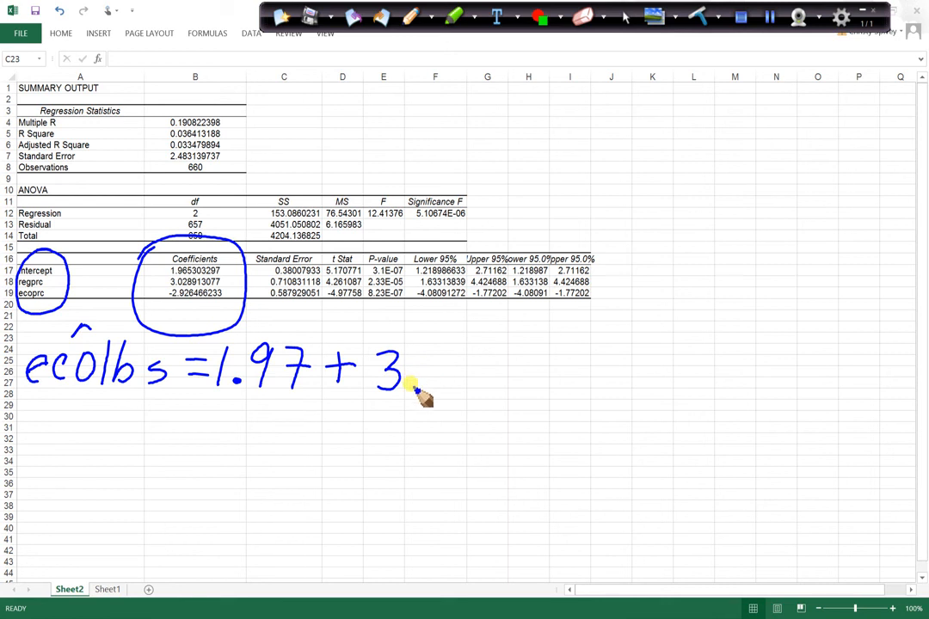
{"action": "left_click", "coordinate": [408, 383]}
{"action": "mouse_move", "coordinate": [435, 351]}
{"action": "left_mouse_down"}
{"action": "mouse_move", "coordinate": [463, 365]}
{"action": "mouse_move", "coordinate": [458, 387]}
{"action": "mouse_move", "coordinate": [550, 369]}
{"action": "mouse_move", "coordinate": [540, 390]}
{"action": "mouse_move", "coordinate": [568, 393]}
{"action": "mouse_move", "coordinate": [625, 366]}
{"action": "mouse_move", "coordinate": [634, 388]}
{"action": "left_mouse_up"}
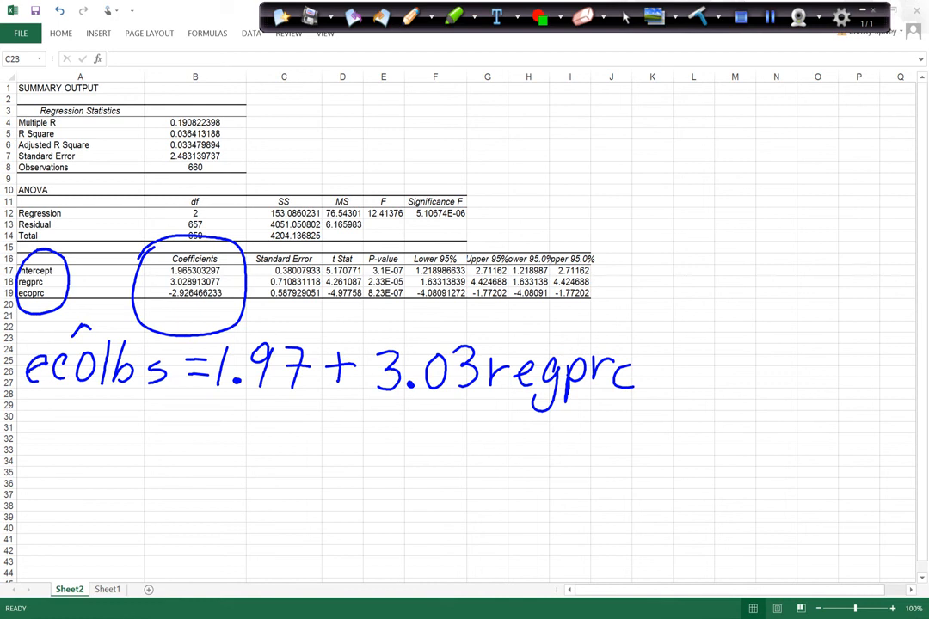
{"action": "left_click_drag", "start_coordinate": [646, 369], "coordinate": [707, 389]}
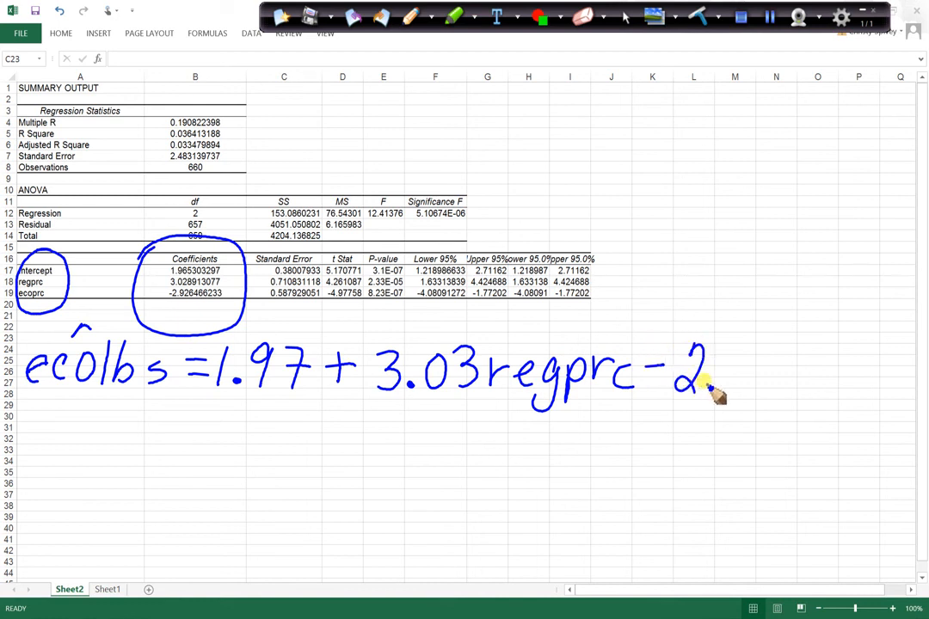
{"action": "left_click", "coordinate": [713, 387]}
{"action": "mouse_move", "coordinate": [741, 351]}
{"action": "left_mouse_down"}
{"action": "mouse_move", "coordinate": [741, 398]}
{"action": "mouse_move", "coordinate": [778, 386]}
{"action": "mouse_move", "coordinate": [791, 393]}
{"action": "mouse_move", "coordinate": [812, 372]}
{"action": "mouse_move", "coordinate": [821, 420]}
{"action": "left_mouse_up"}
{"action": "mouse_move", "coordinate": [823, 372]}
{"action": "left_mouse_down"}
{"action": "mouse_move", "coordinate": [833, 393]}
{"action": "mouse_move", "coordinate": [858, 370]}
{"action": "mouse_move", "coordinate": [879, 394]}
{"action": "left_mouse_up"}
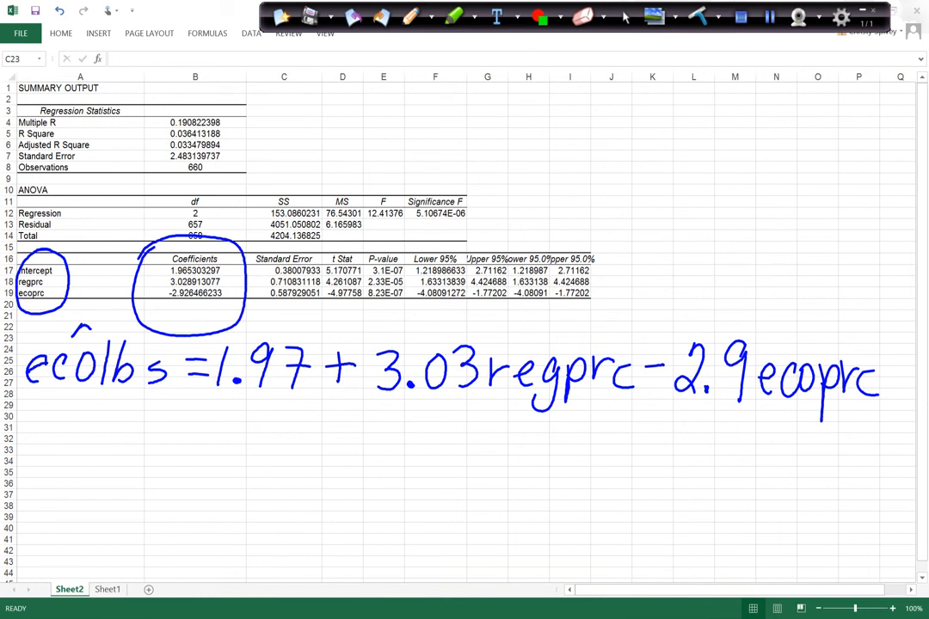
{"action": "left_click_drag", "start_coordinate": [488, 399], "coordinate": [626, 409]}
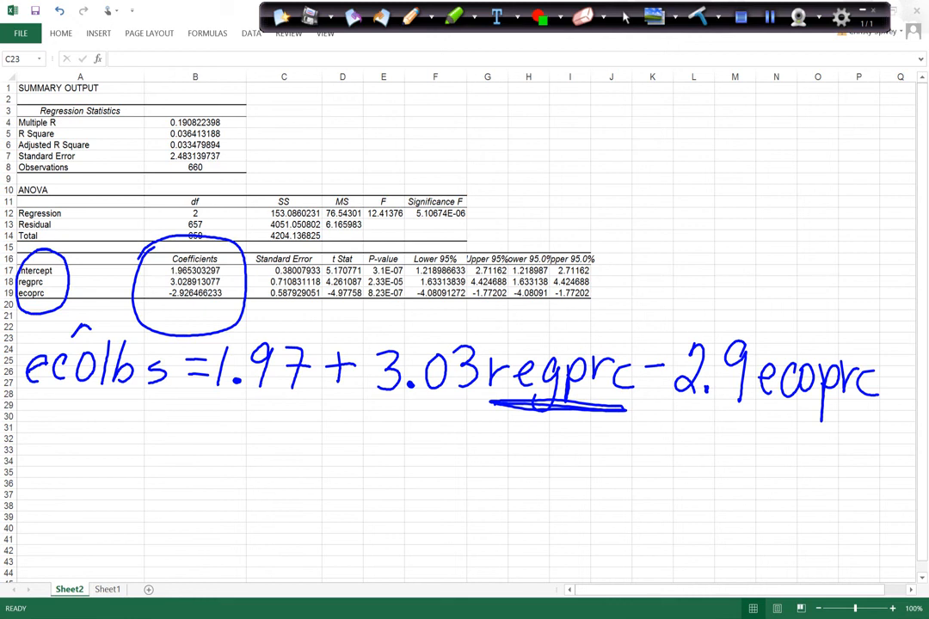
{"action": "mouse_move", "coordinate": [464, 402]}
{"action": "left_mouse_down"}
{"action": "mouse_move", "coordinate": [368, 411]}
{"action": "mouse_move", "coordinate": [465, 397]}
{"action": "left_mouse_up"}
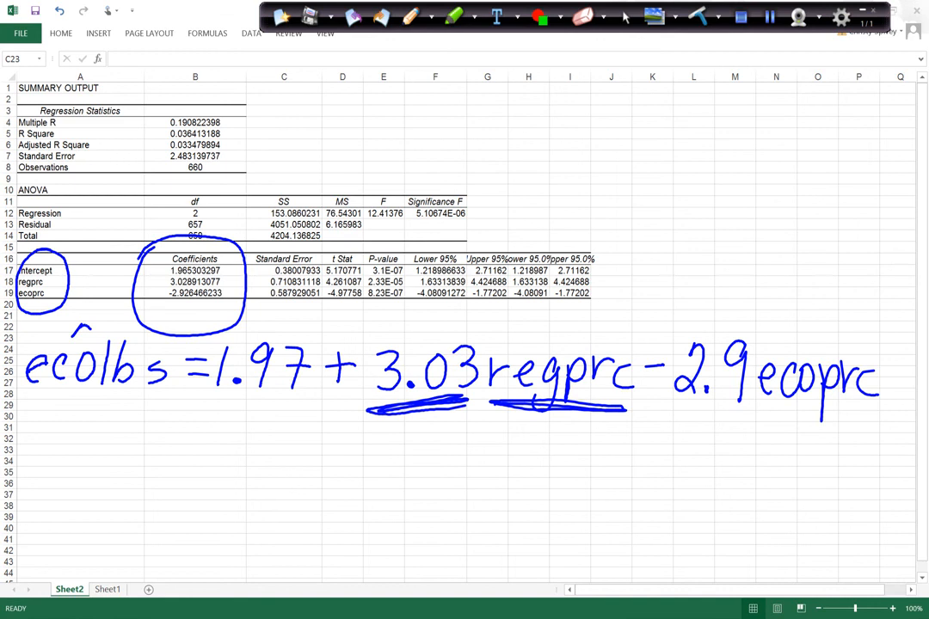
{"action": "mouse_move", "coordinate": [870, 417]}
{"action": "left_mouse_down"}
{"action": "mouse_move", "coordinate": [800, 428]}
{"action": "mouse_move", "coordinate": [872, 420]}
{"action": "left_mouse_up"}
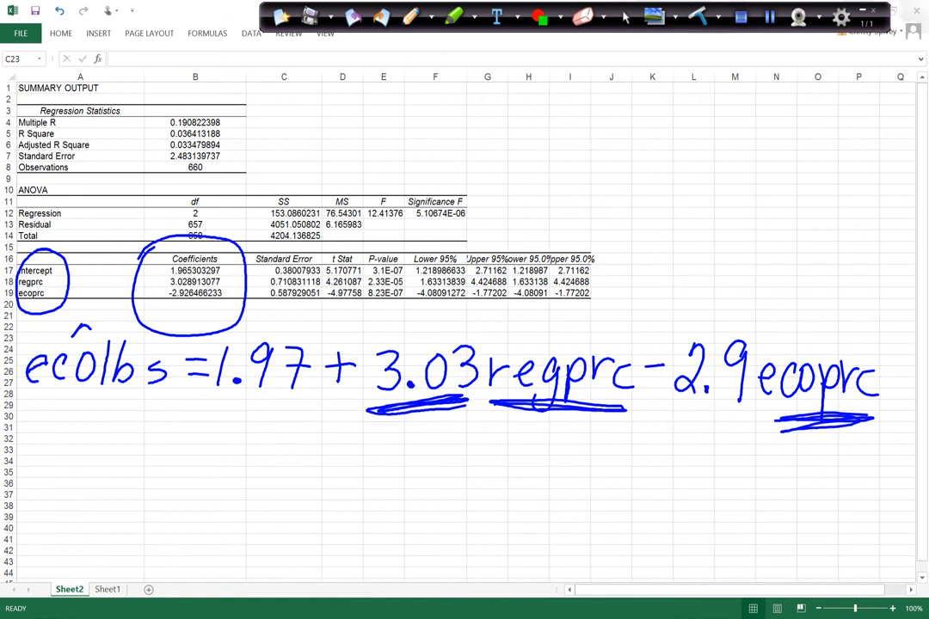
{"action": "mouse_move", "coordinate": [672, 412]}
{"action": "left_mouse_down"}
{"action": "mouse_move", "coordinate": [726, 420]}
{"action": "mouse_move", "coordinate": [682, 420]}
{"action": "mouse_move", "coordinate": [744, 411]}
{"action": "left_mouse_up"}
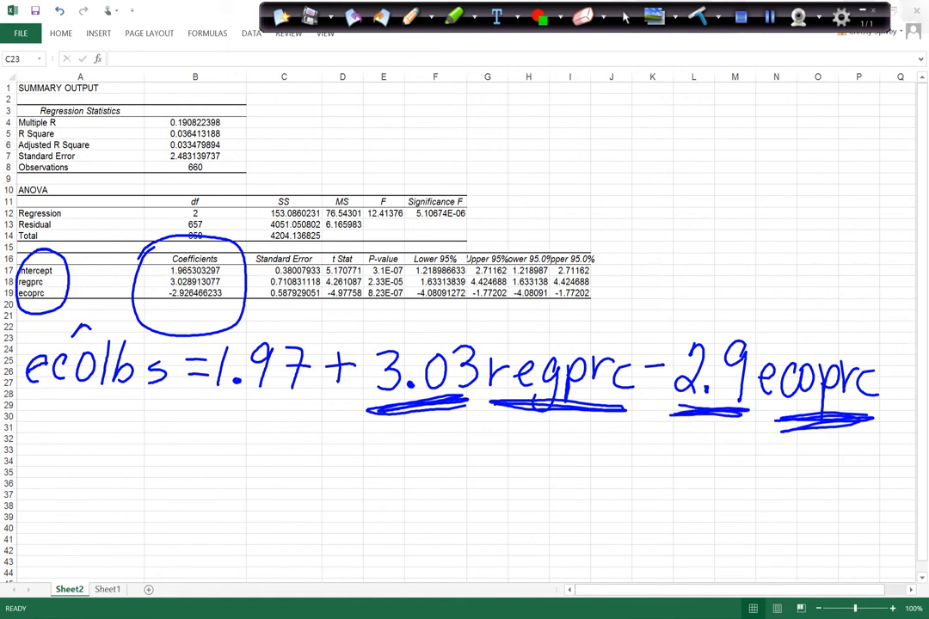